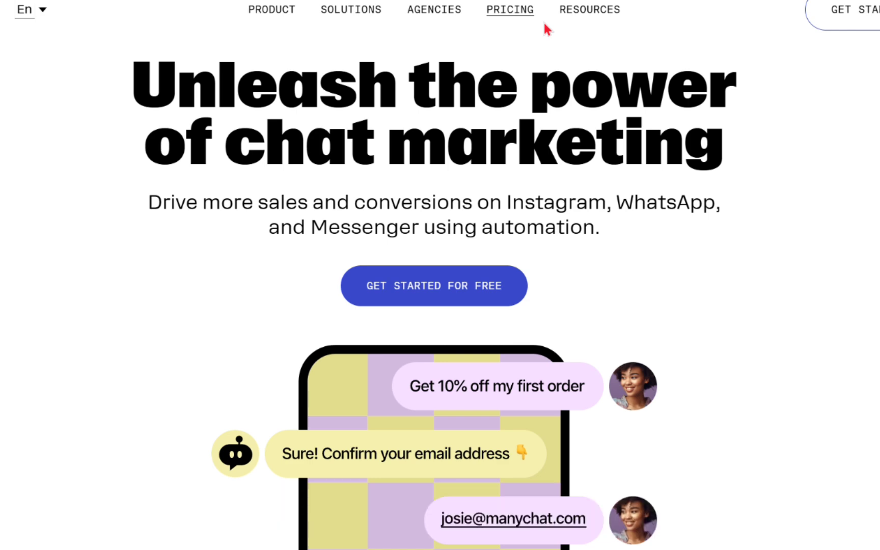
{"action": "scroll", "coordinate": [544, 28], "scroll_direction": "down", "scroll_amount": 2}
{"action": "scroll", "coordinate": [518, 89], "scroll_direction": "up", "scroll_amount": 1}
{"action": "scroll", "coordinate": [519, 90], "scroll_direction": "down", "scroll_amount": 3}
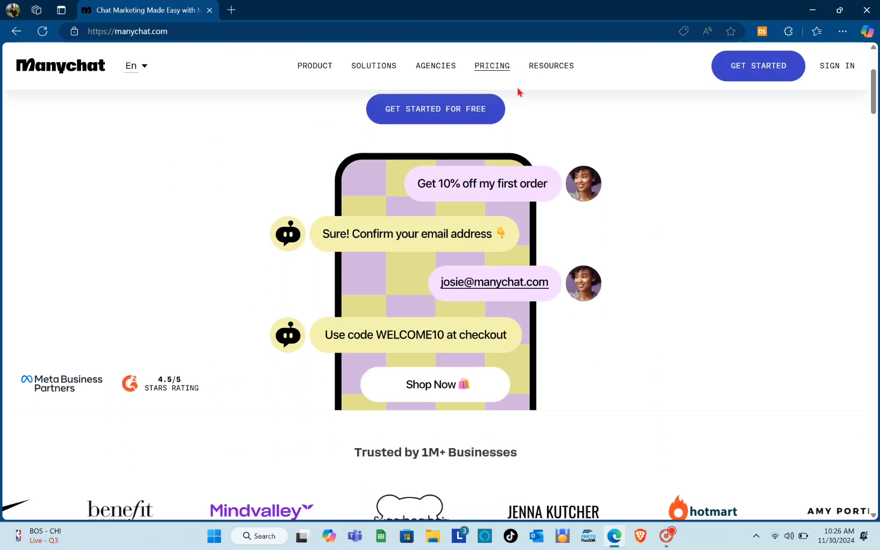
{"action": "scroll", "coordinate": [518, 90], "scroll_direction": "down", "scroll_amount": 3}
{"action": "scroll", "coordinate": [519, 90], "scroll_direction": "up", "scroll_amount": 3}
{"action": "scroll", "coordinate": [518, 90], "scroll_direction": "up", "scroll_amount": 2}
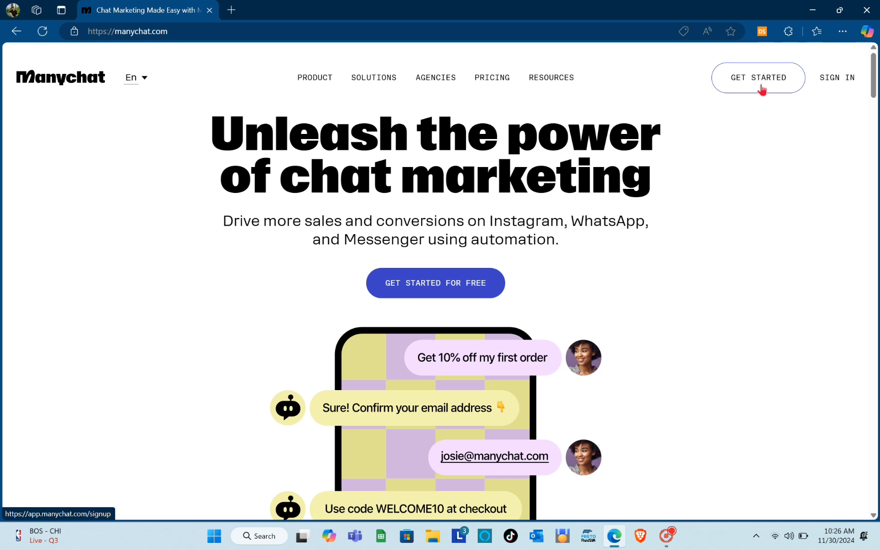
Sign up for Manychat with the existing Facebook login to reach the accounts dashboard.
{"action": "left_click", "coordinate": [762, 89]}
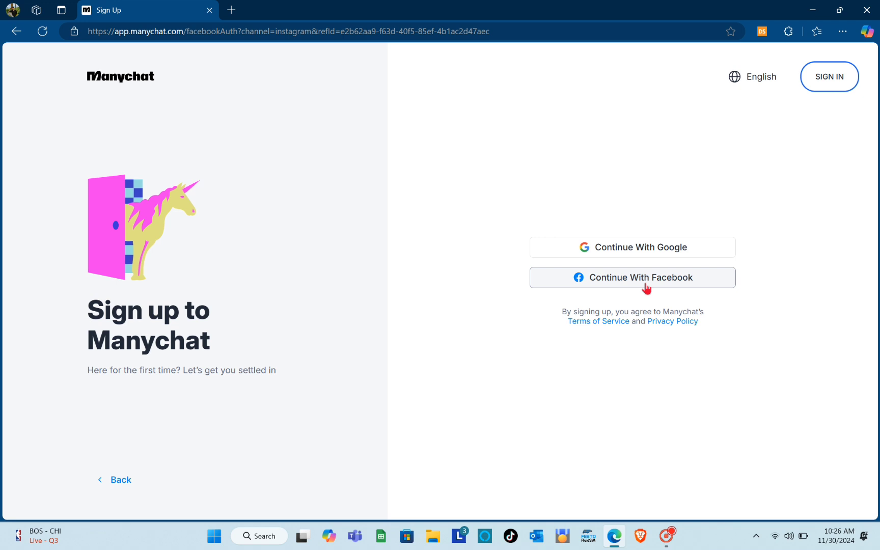
{"action": "left_click", "coordinate": [646, 288]}
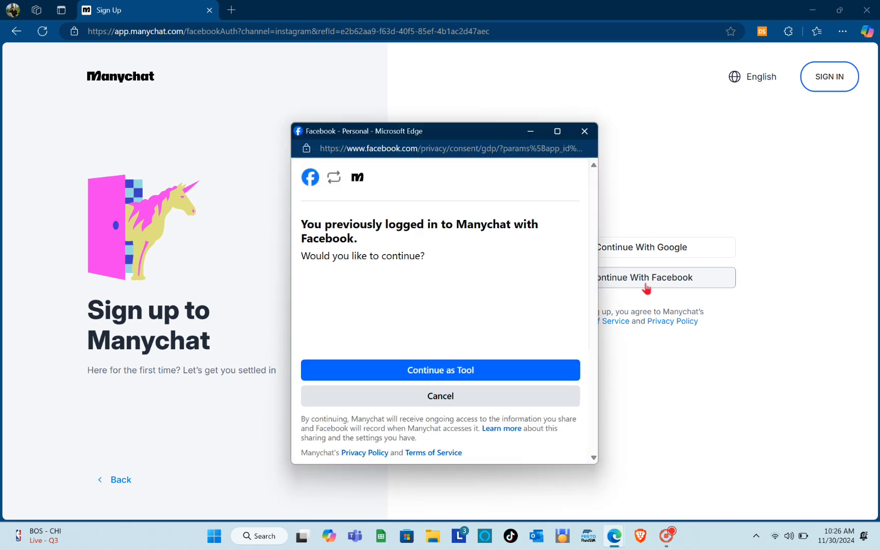
{"action": "left_click", "coordinate": [431, 371]}
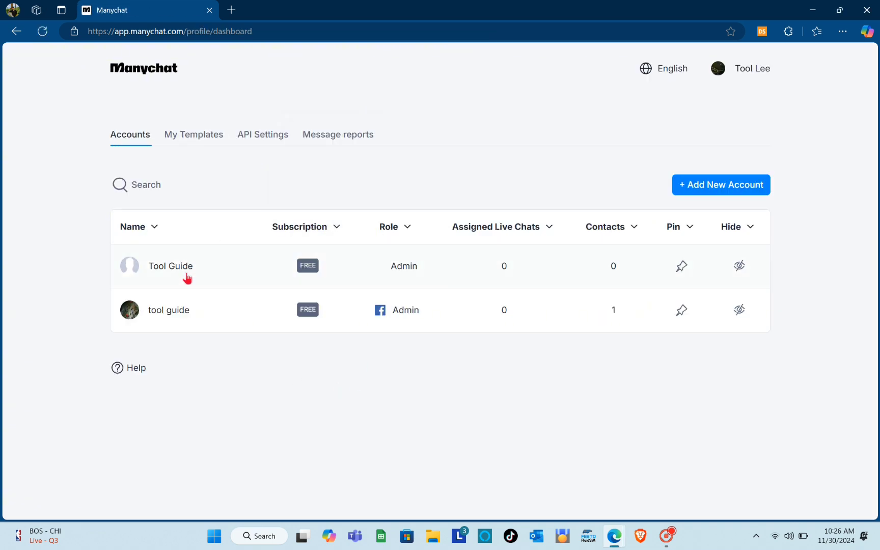
Open an account's Automation section and create a new automation from scratch, without a template.
{"action": "left_click", "coordinate": [278, 310]}
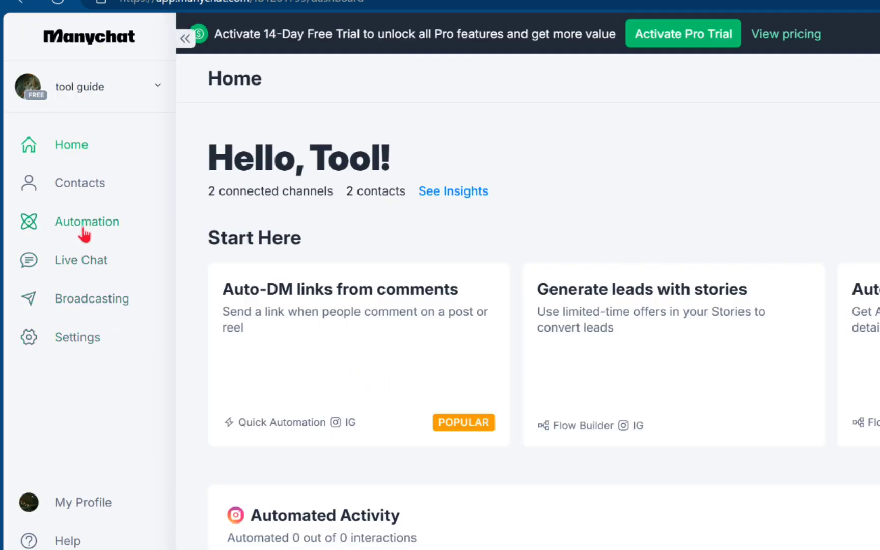
{"action": "left_click", "coordinate": [62, 199]}
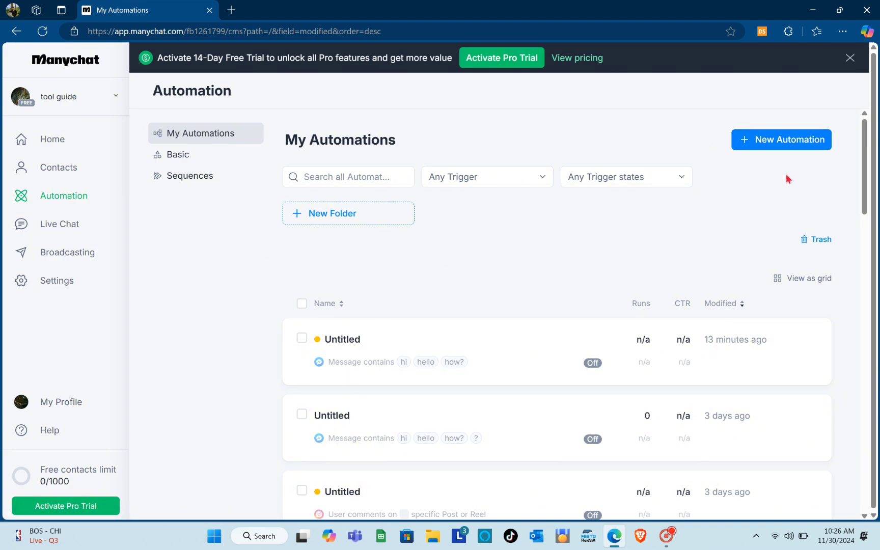
{"action": "left_click", "coordinate": [772, 145]}
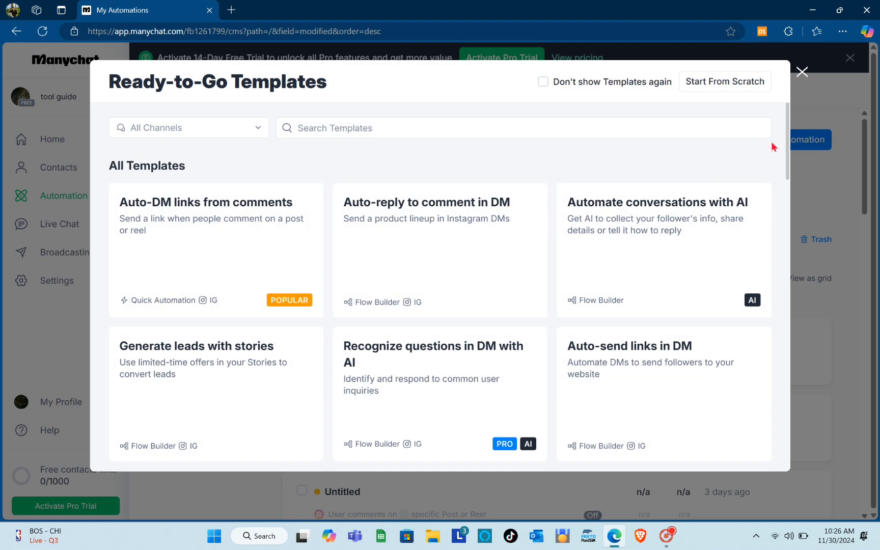
{"action": "scroll", "coordinate": [488, 254], "scroll_direction": "down", "scroll_amount": 2}
{"action": "scroll", "coordinate": [488, 254], "scroll_direction": "down", "scroll_amount": 4}
{"action": "scroll", "coordinate": [487, 255], "scroll_direction": "down", "scroll_amount": 5}
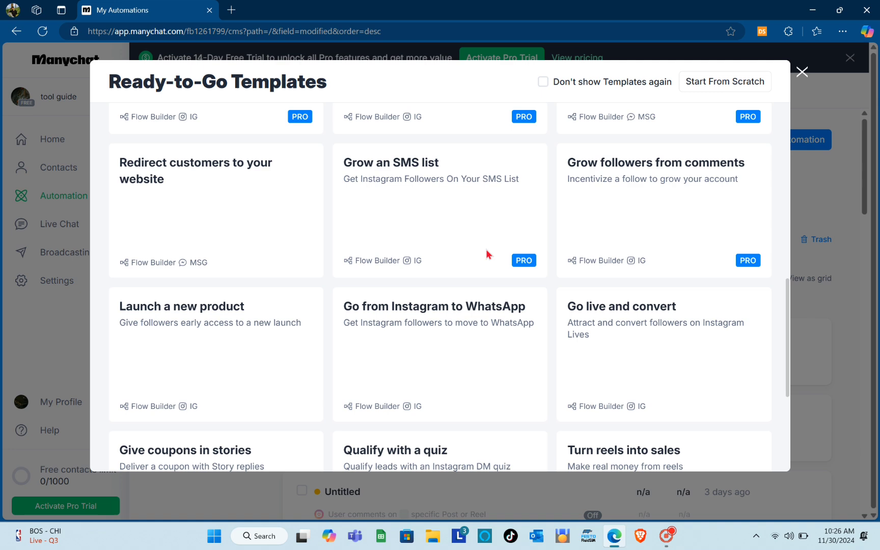
{"action": "scroll", "coordinate": [486, 254], "scroll_direction": "up", "scroll_amount": 10}
{"action": "left_click", "coordinate": [696, 96]}
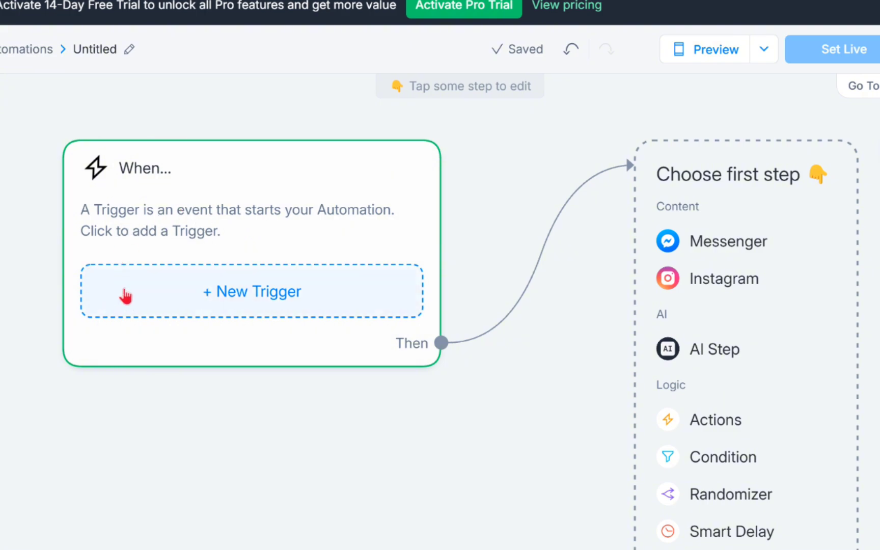
Add an Instagram 'User sends a message' trigger with keywords hi, good day and hello.
{"action": "left_click", "coordinate": [212, 294]}
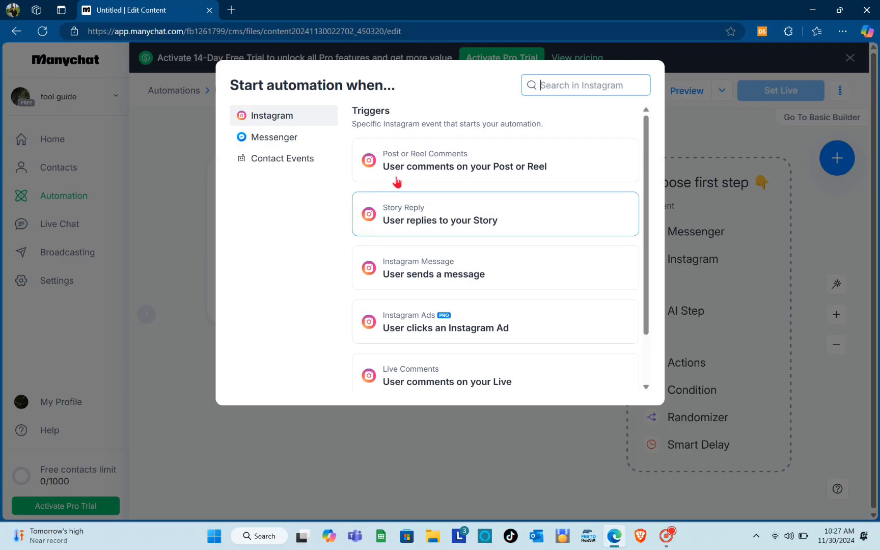
{"action": "left_click", "coordinate": [411, 280]}
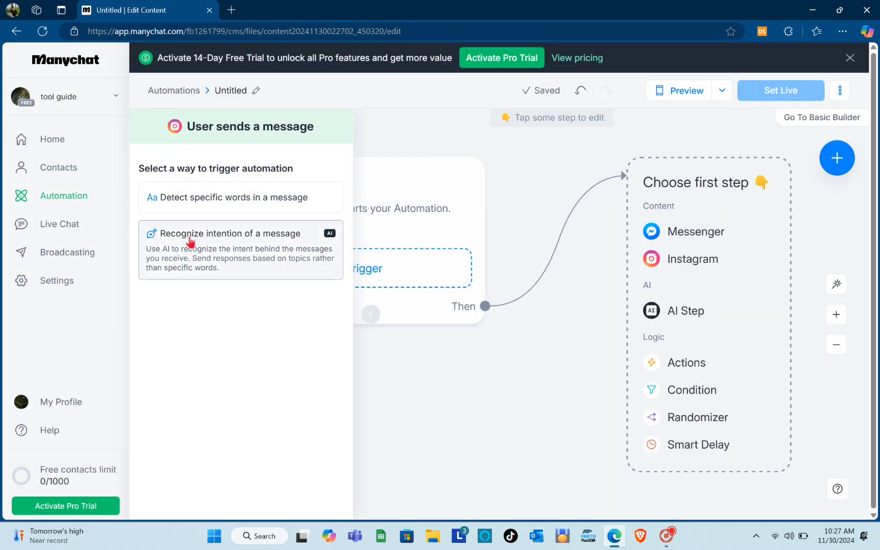
{"action": "left_click", "coordinate": [253, 190]}
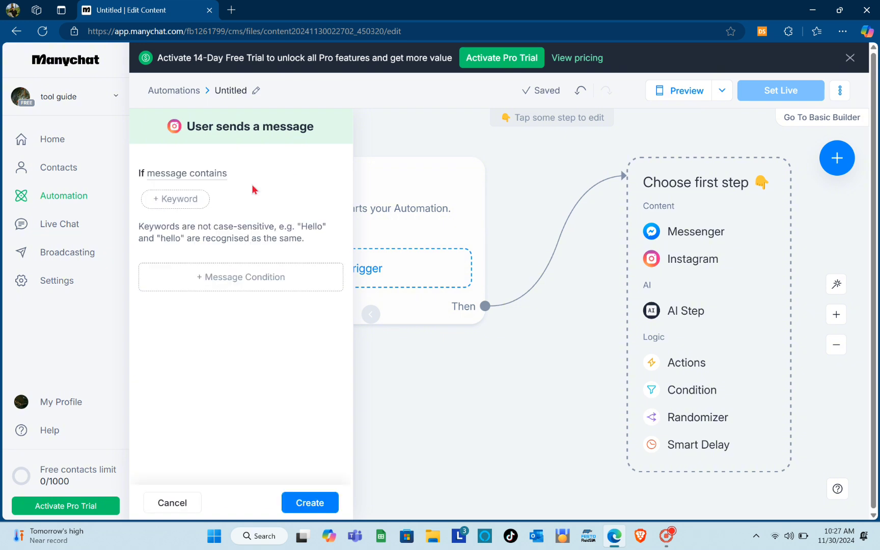
{"action": "left_click", "coordinate": [177, 200]}
{"action": "type", "text": "hi"}
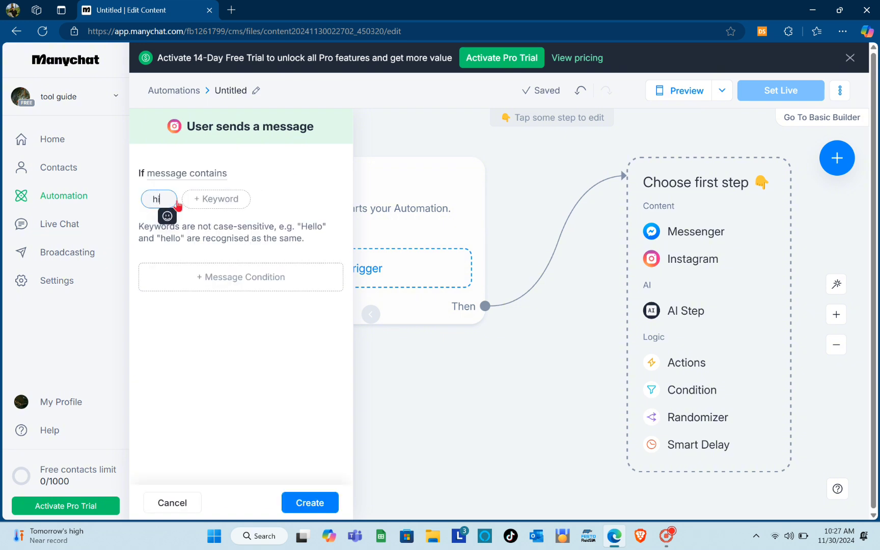
{"action": "left_click", "coordinate": [192, 199]}
{"action": "type", "text": "good"}
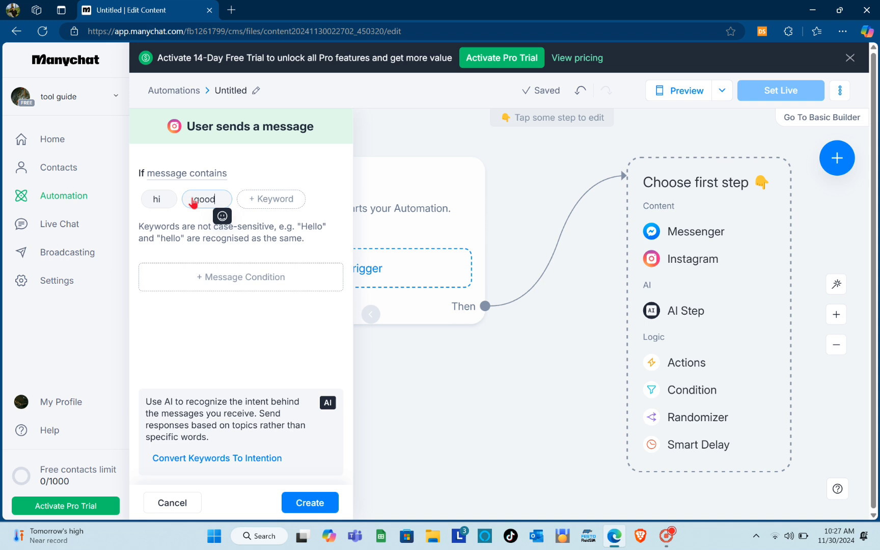
{"action": "type", "text": " day"}
{"action": "left_click", "coordinate": [288, 200]}
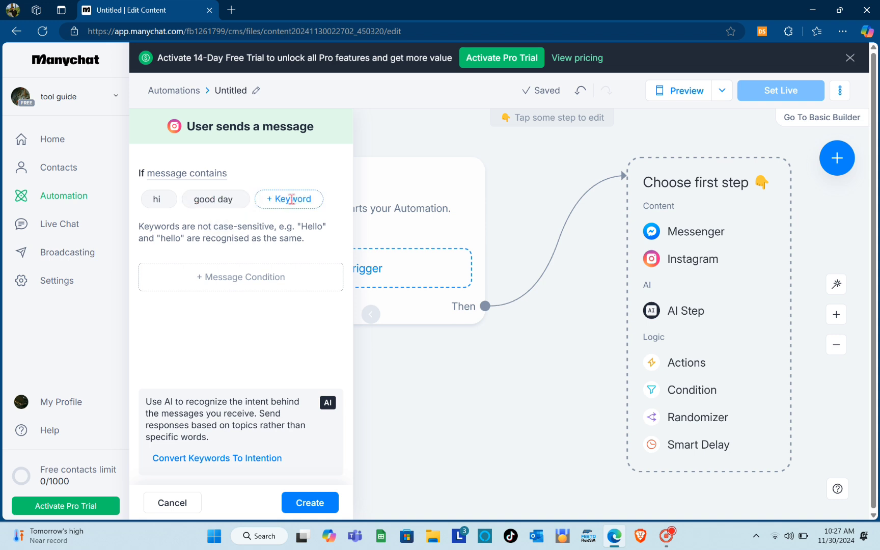
{"action": "type", "text": "hello"}
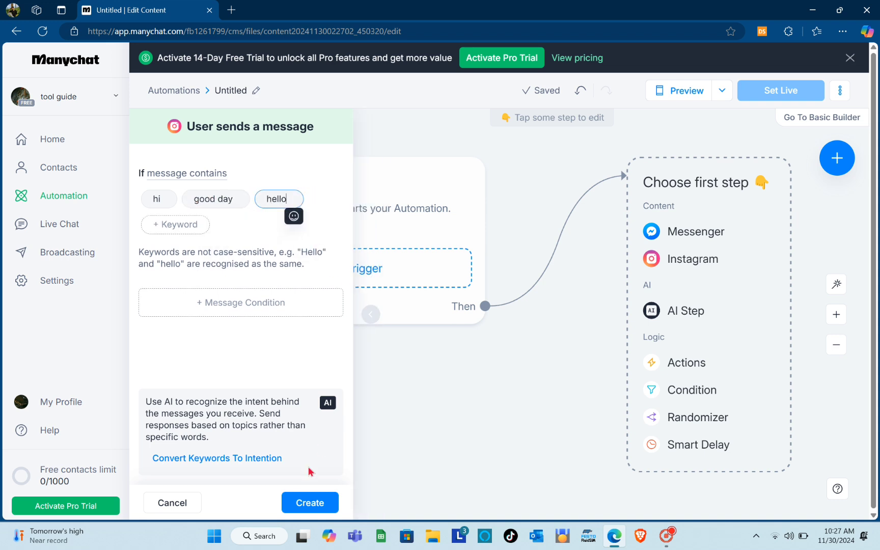
{"action": "left_click", "coordinate": [314, 506]}
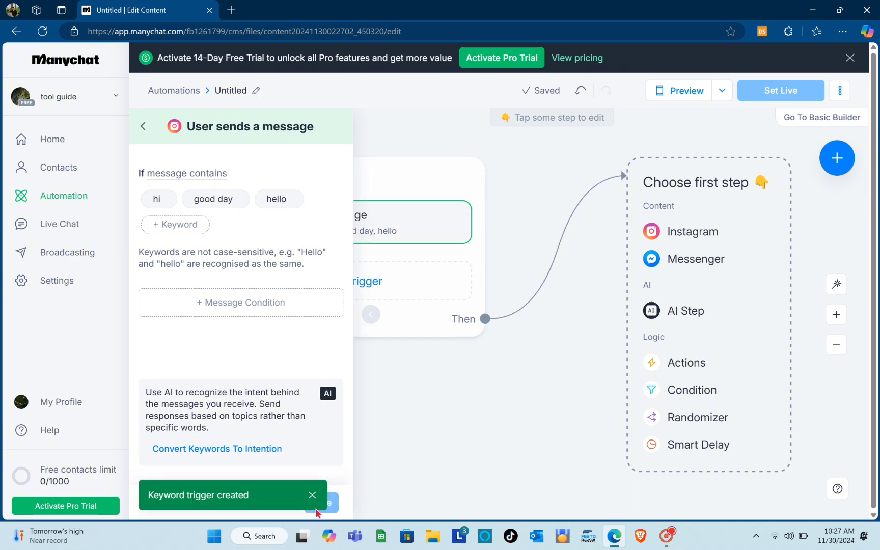
{"action": "left_click", "coordinate": [402, 464]}
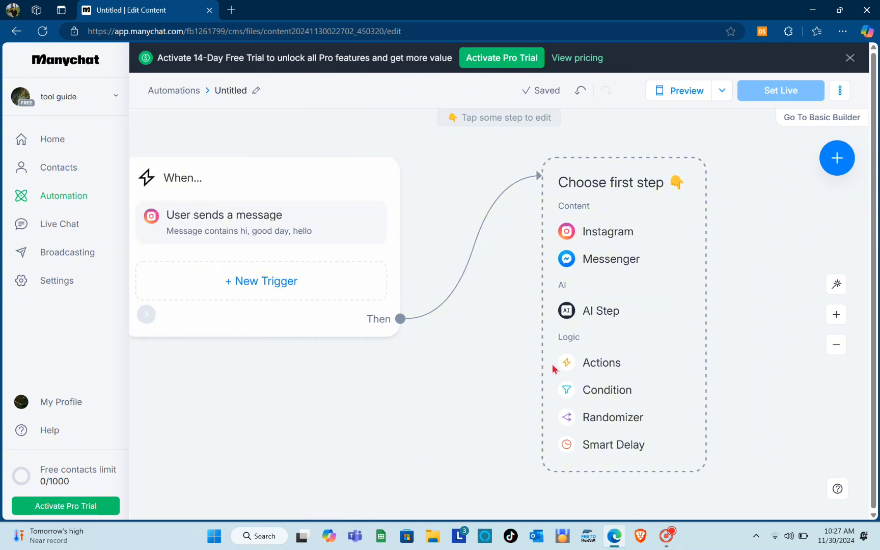
Add an Instagram Send Message first step reading 'Greeting message', fixing a typo.
{"action": "left_click", "coordinate": [605, 234]}
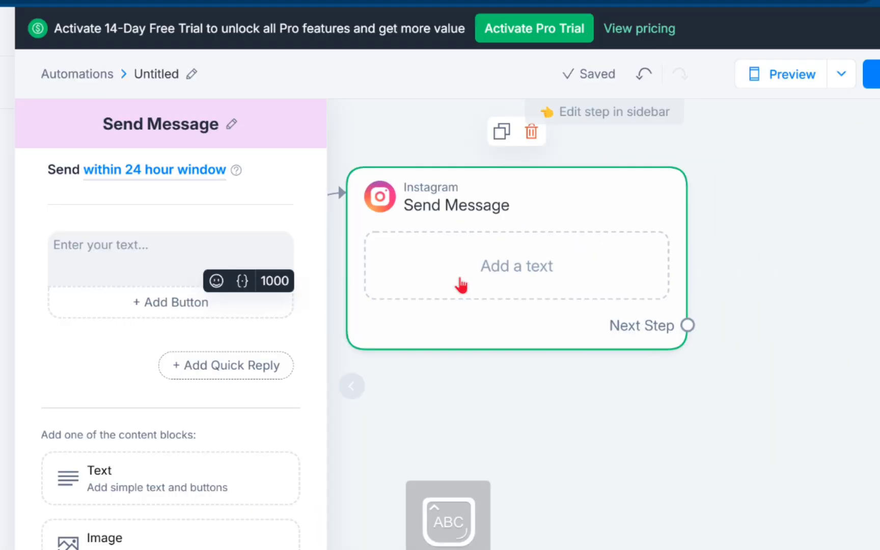
{"action": "type", "text": "Greet"}
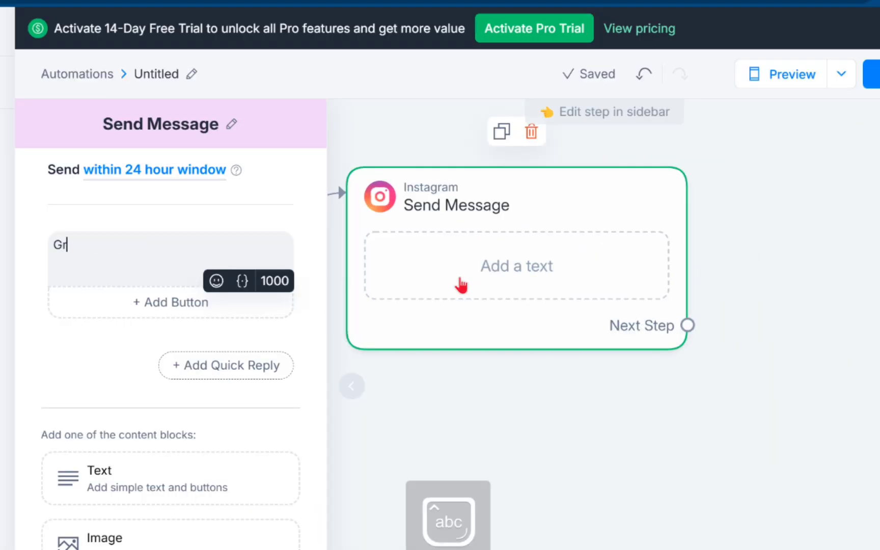
{"action": "type", "text": "ui"}
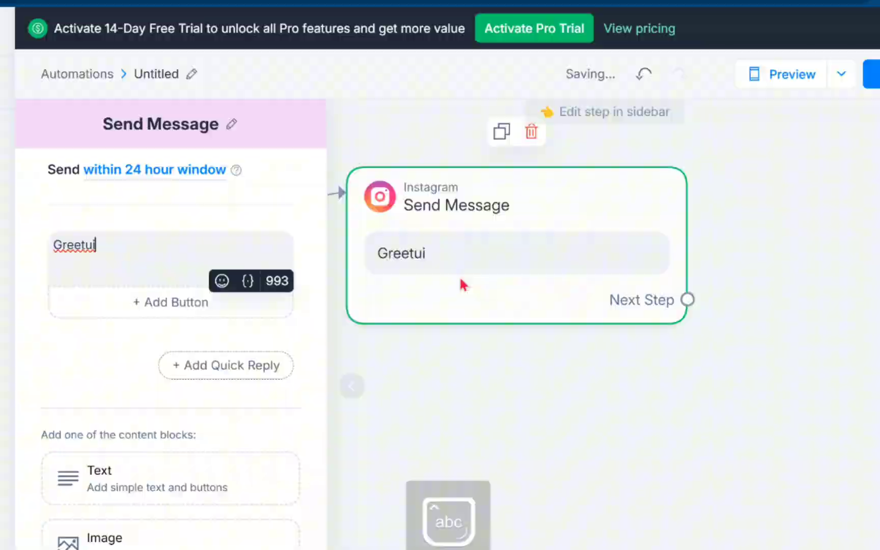
{"action": "key", "text": "Delete"}
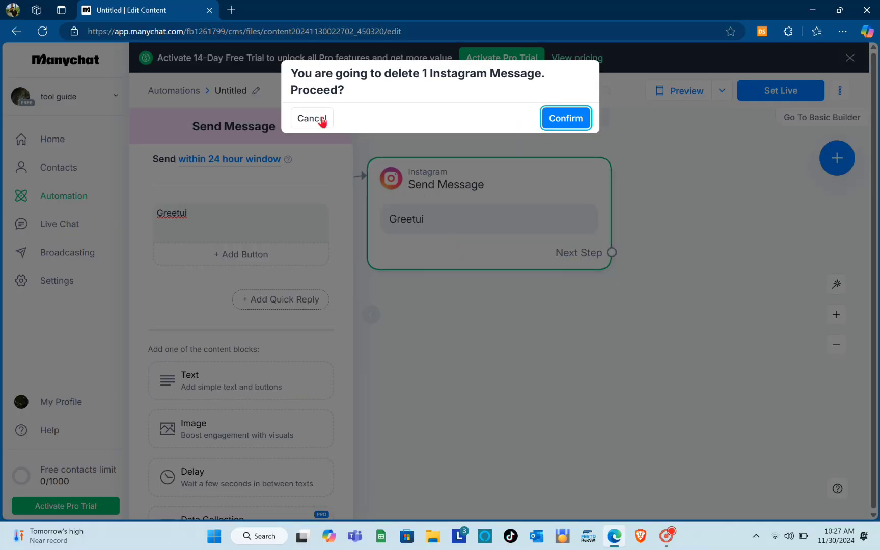
{"action": "left_click", "coordinate": [319, 119]}
{"action": "left_click", "coordinate": [205, 214]}
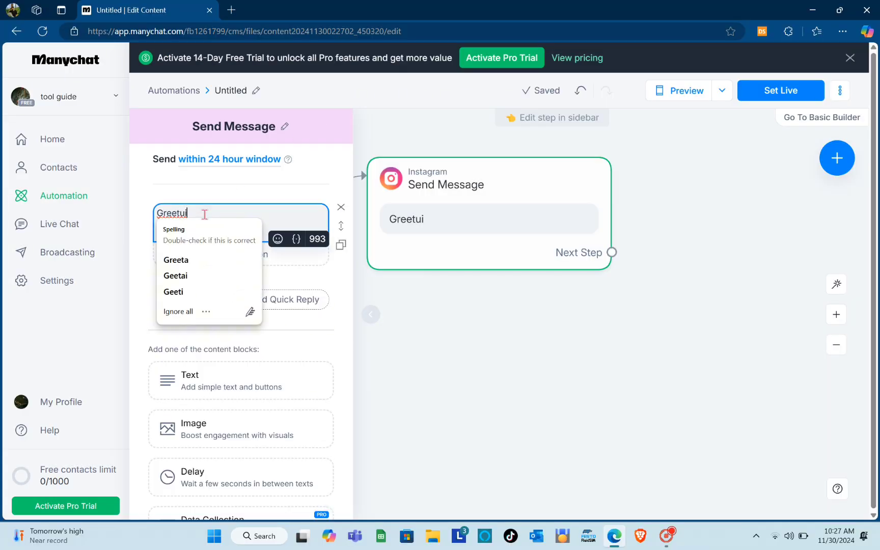
{"action": "left_click", "coordinate": [175, 288]}
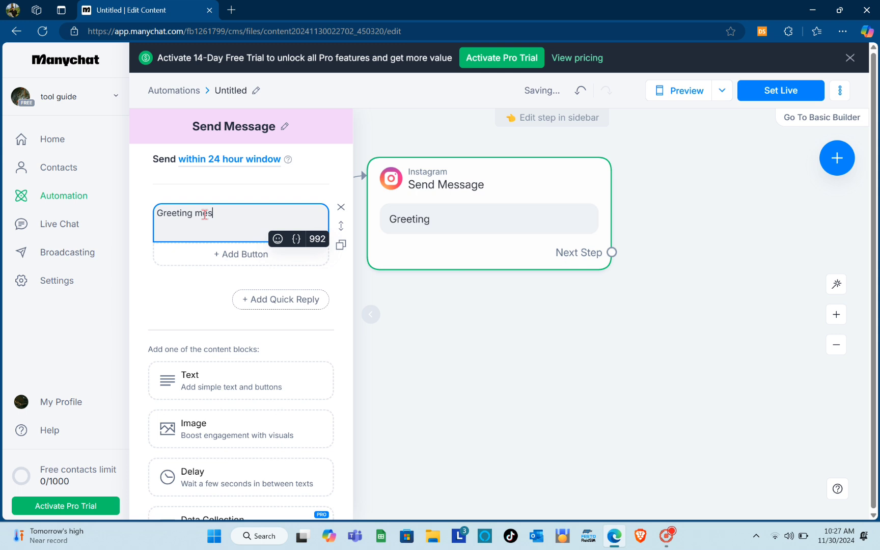
{"action": "left_click", "coordinate": [507, 349]}
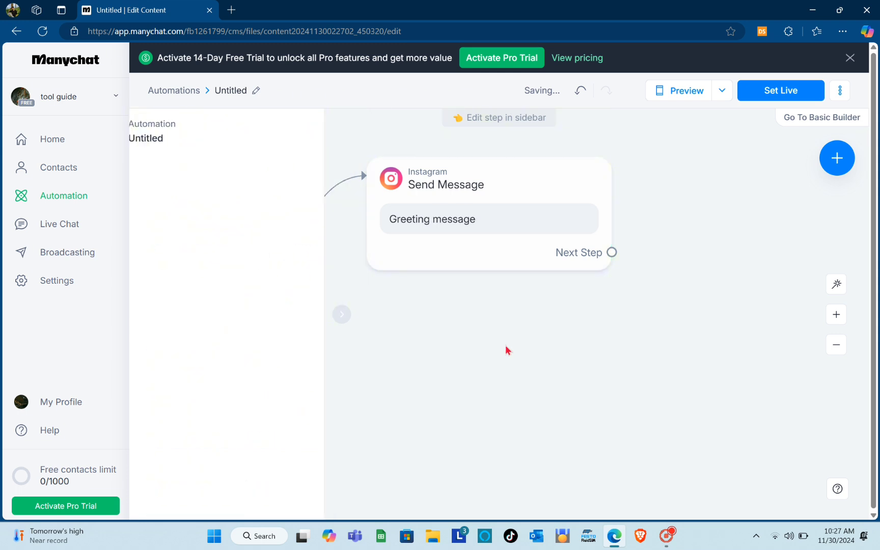
Add a second Instagram message after the greeting reading 'welcome message or instruction'.
{"action": "left_click_drag", "start_coordinate": [612, 252], "coordinate": [603, 380]}
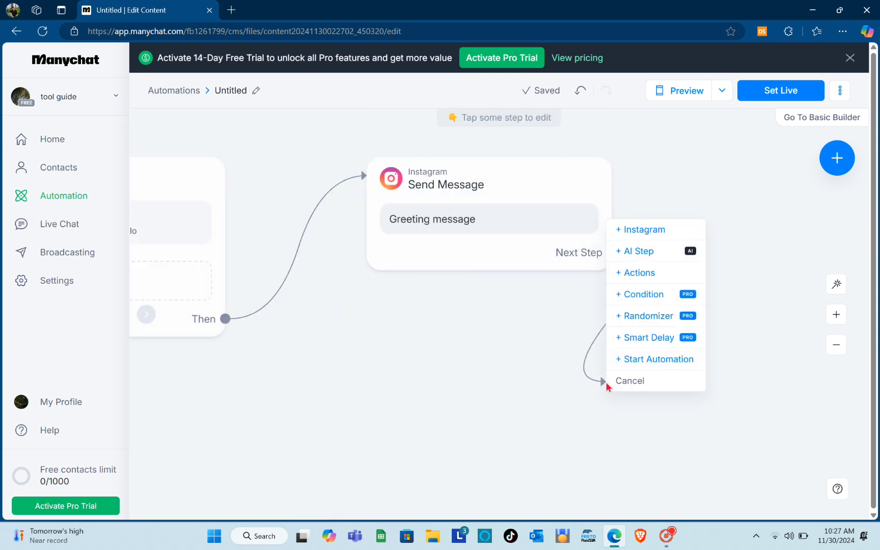
{"action": "left_click", "coordinate": [653, 234]}
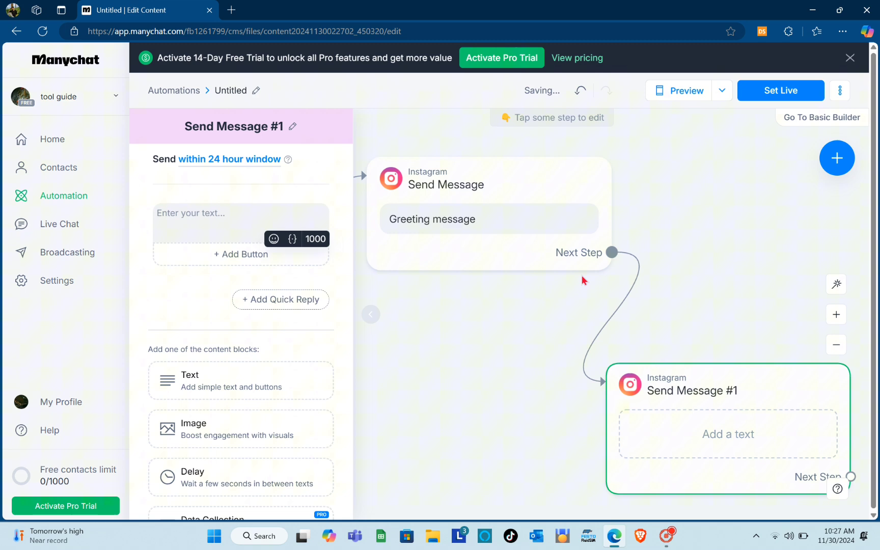
{"action": "type", "text": "welcome"}
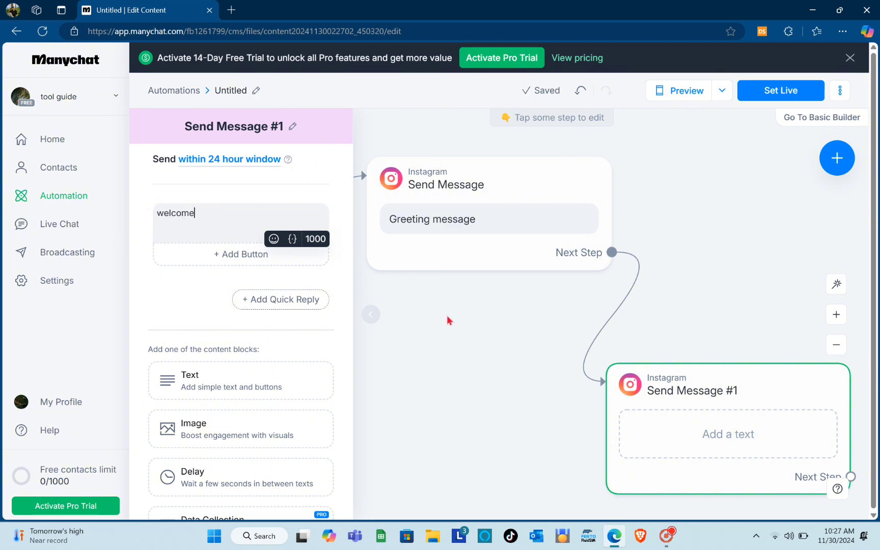
{"action": "type", "text": " message "}
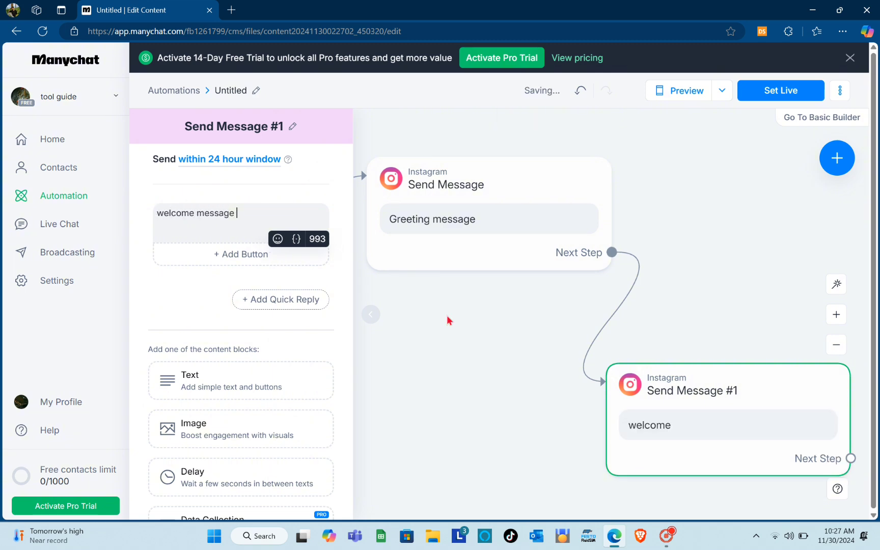
{"action": "type", "text": "or instruct"}
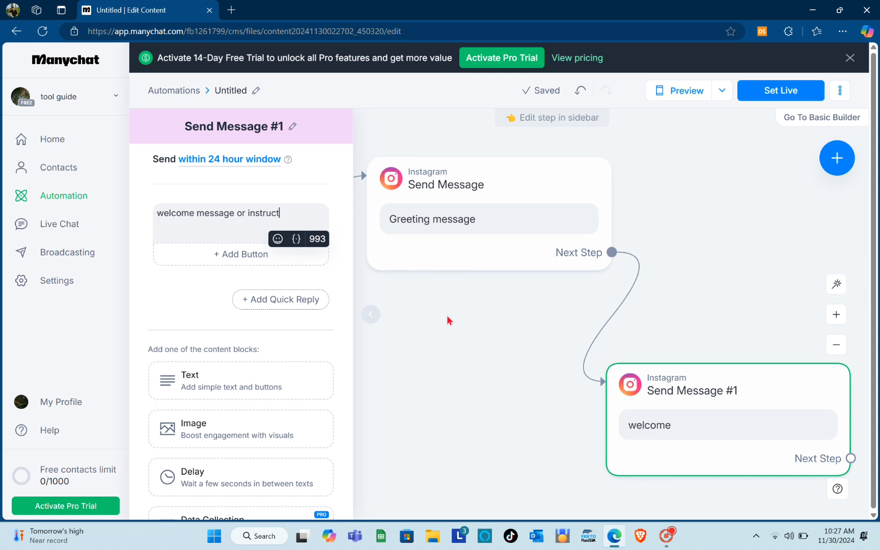
{"action": "type", "text": "ion"}
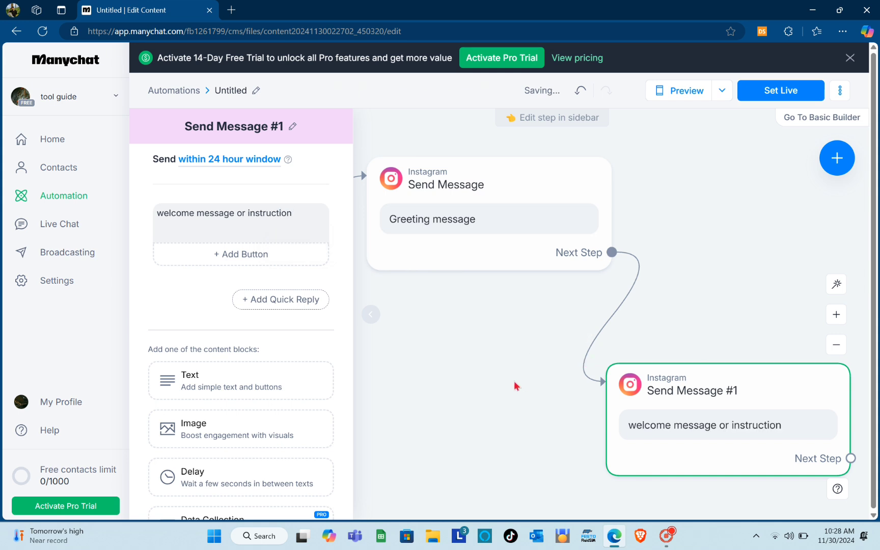
{"action": "left_click", "coordinate": [515, 384]}
{"action": "scroll", "coordinate": [347, 393], "scroll_direction": "down", "scroll_amount": 3}
{"action": "scroll", "coordinate": [347, 392], "scroll_direction": "down", "scroll_amount": 2}
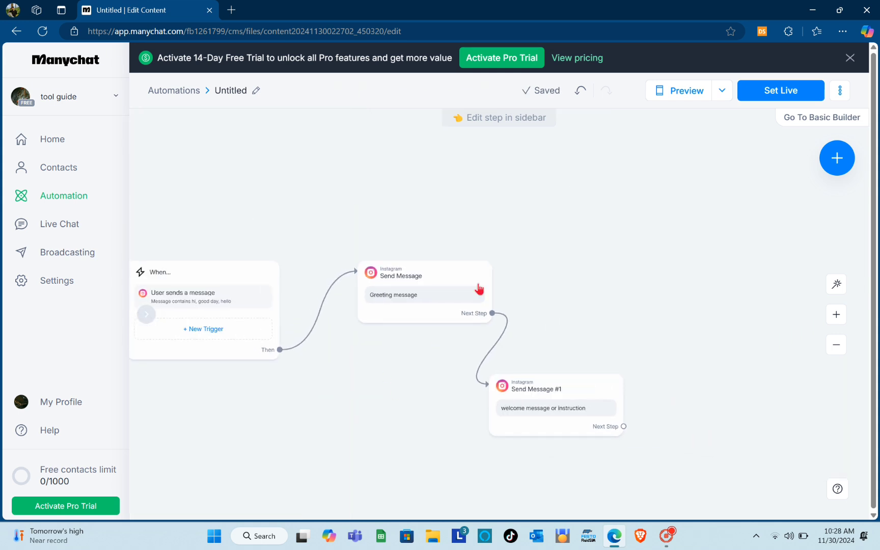
Preview both replies in the phone chat, set the automation live, and enable its keyword trigger.
{"action": "left_click", "coordinate": [694, 93]}
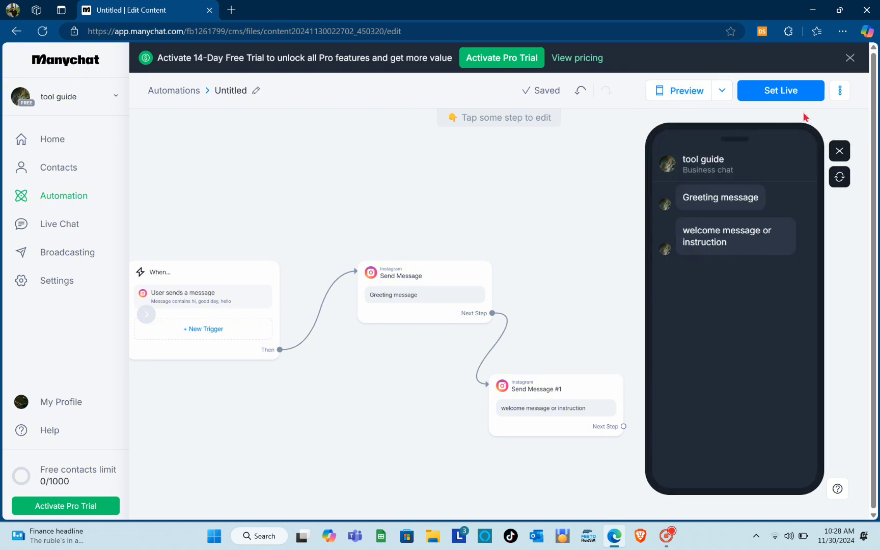
{"action": "left_click", "coordinate": [790, 96]}
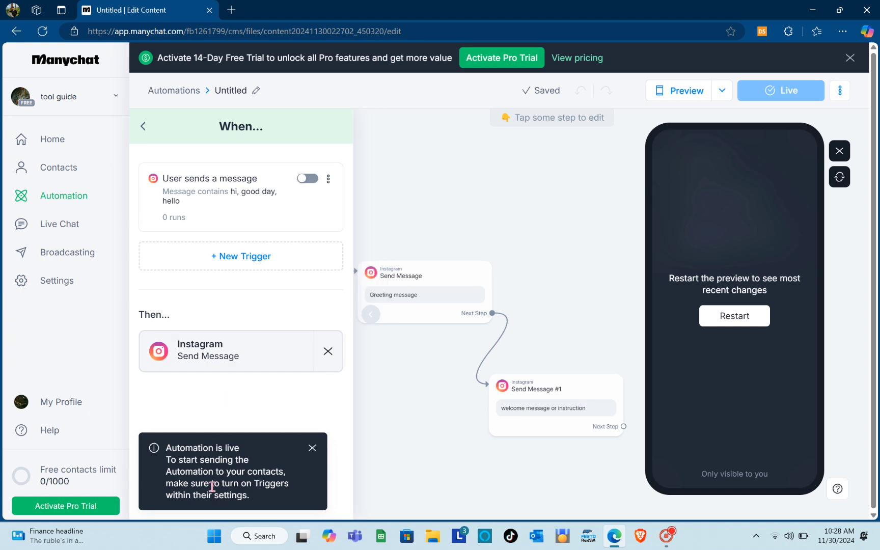
{"action": "left_click", "coordinate": [309, 179]}
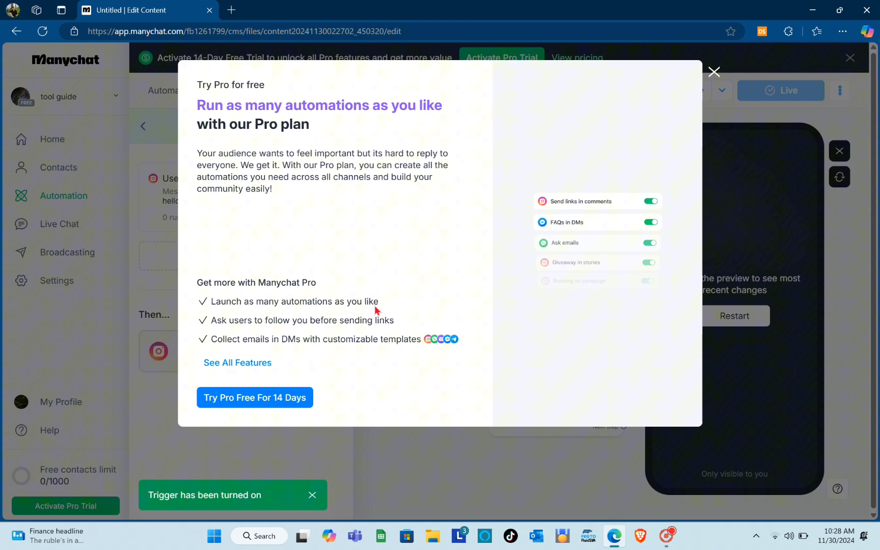